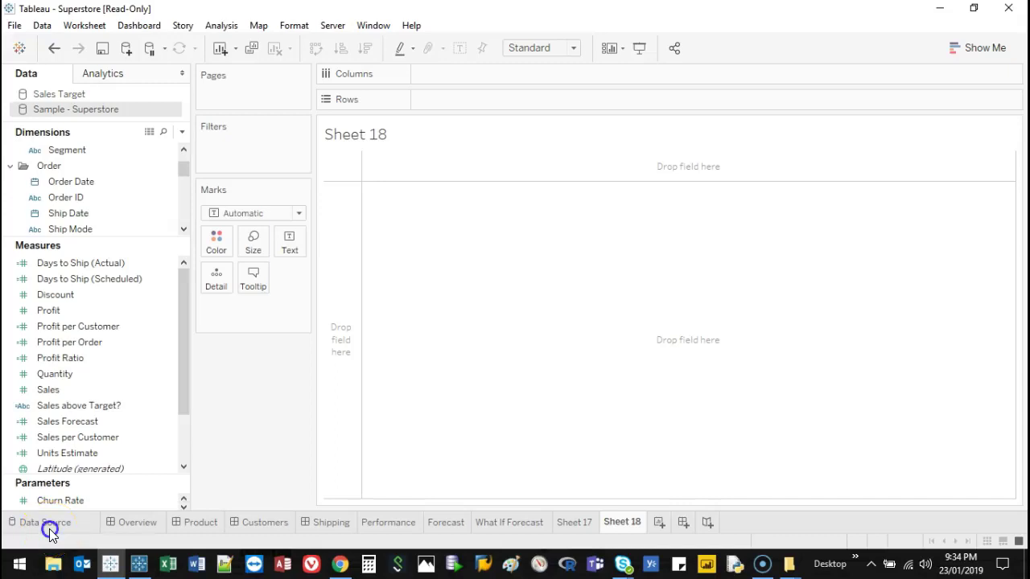
Step: Inspect the Sample - Superstore data source, then return to the empty Sheet 18
left_click(46, 522)
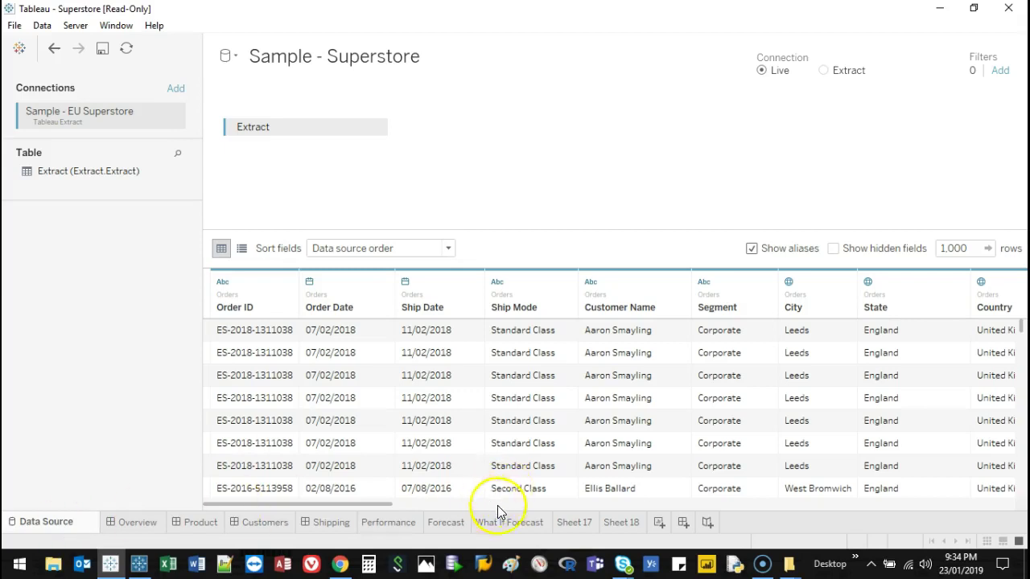
left_click(571, 522)
left_click(607, 523)
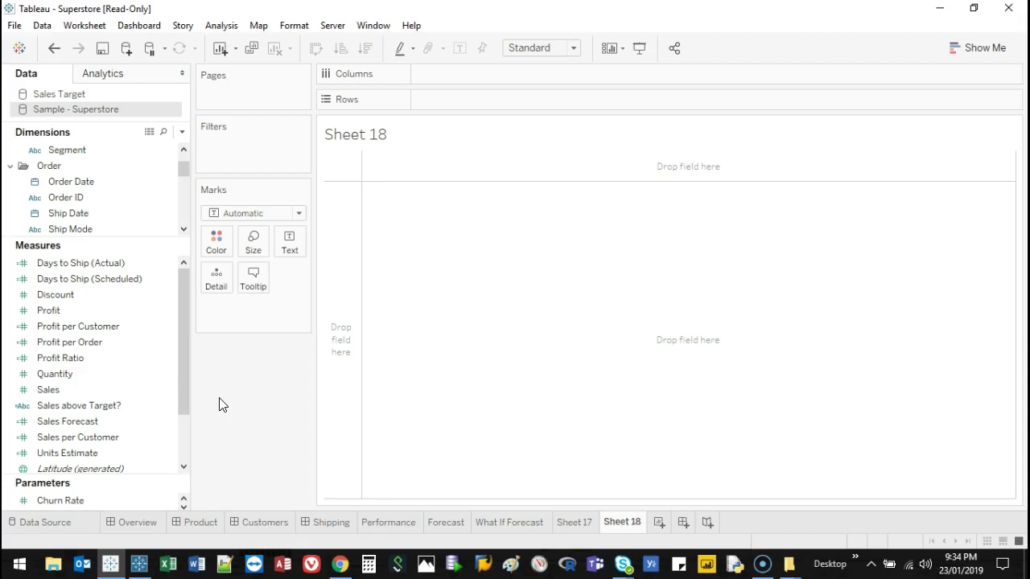
Step: Plot SUM(Sales) as a line across continuous quarters of Order Date
left_click(174, 394)
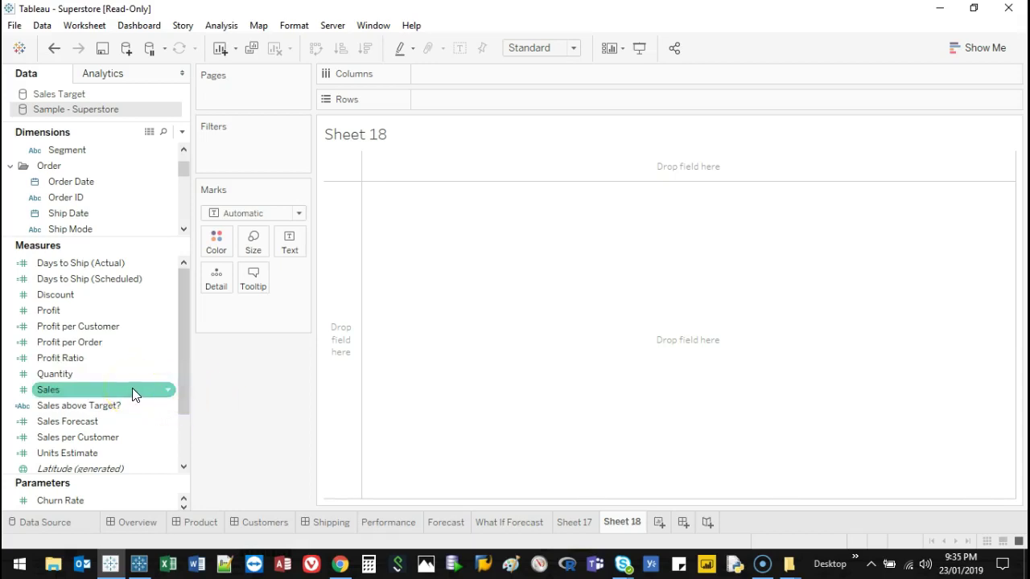
left_click(97, 198)
left_click(93, 184)
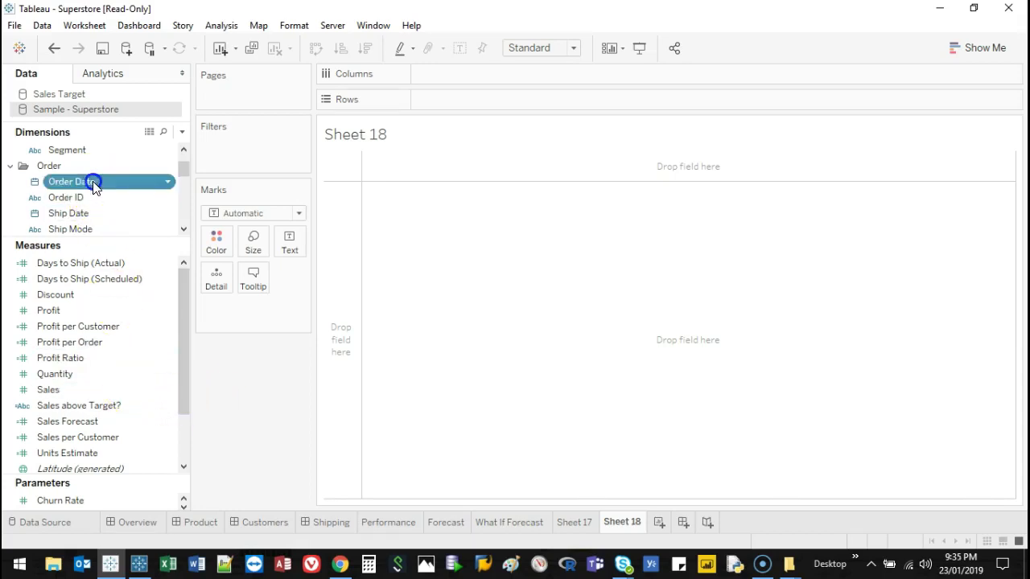
left_click_drag(93, 185, 427, 74)
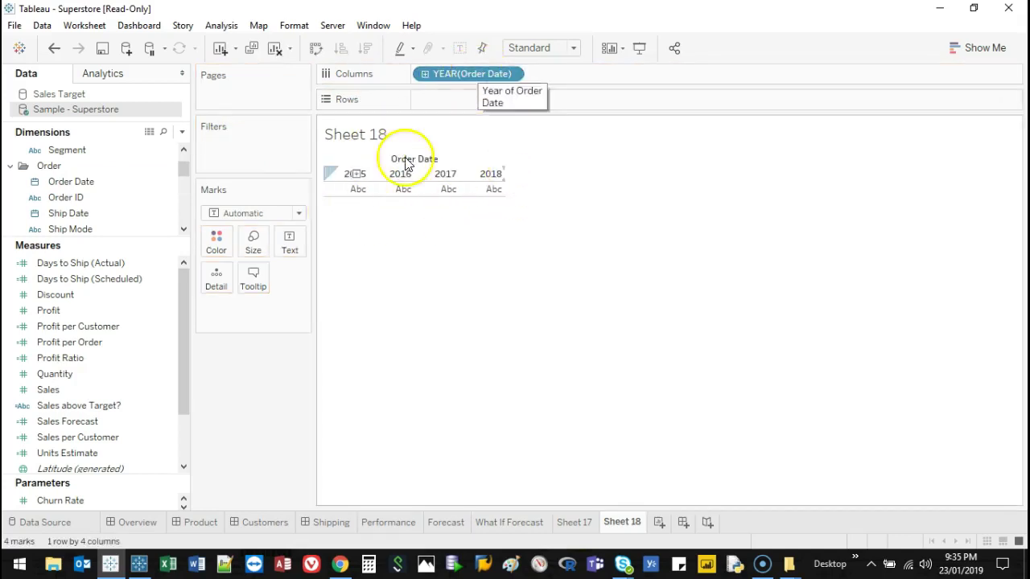
right_click(479, 74)
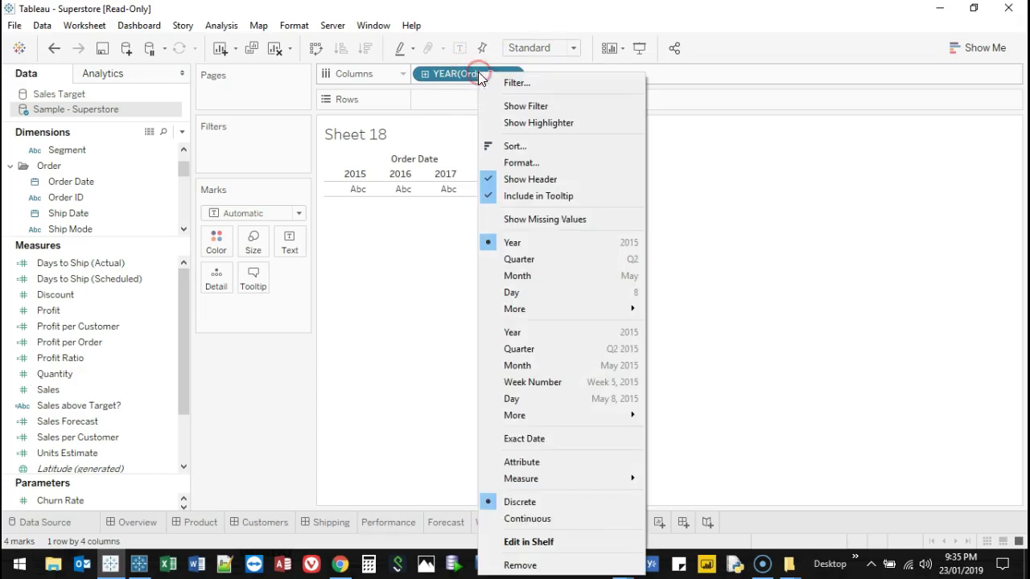
left_click(548, 353)
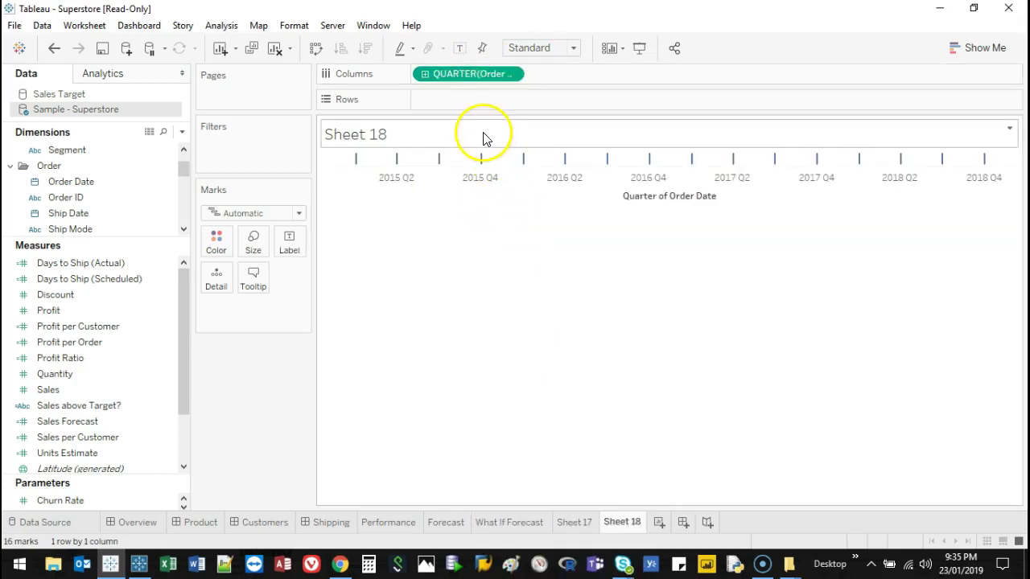
left_click(93, 392)
double_click(93, 391)
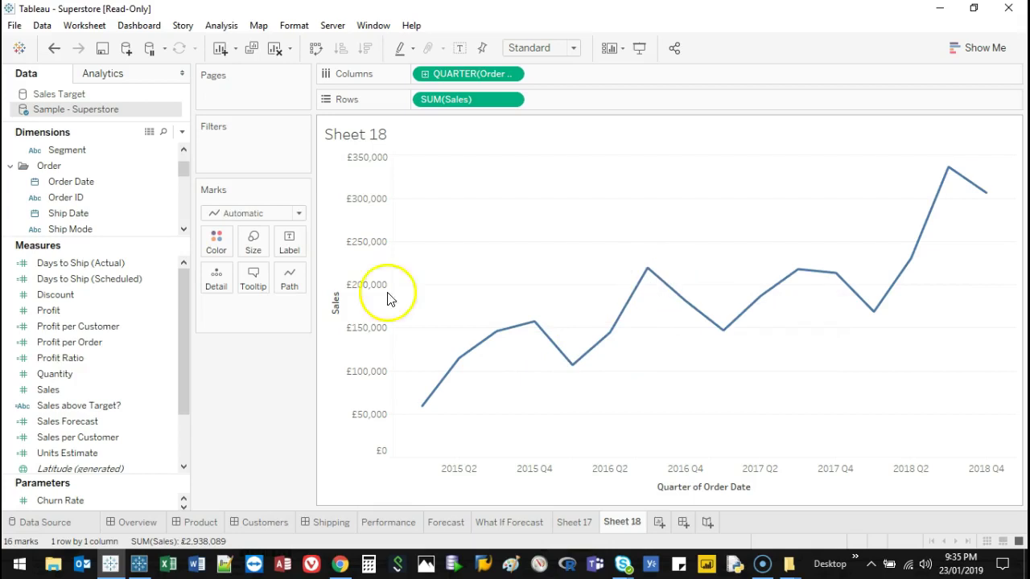
Step: Add Sales Forecast to Rows and combine it with Sales on a dual axis
double_click(113, 422)
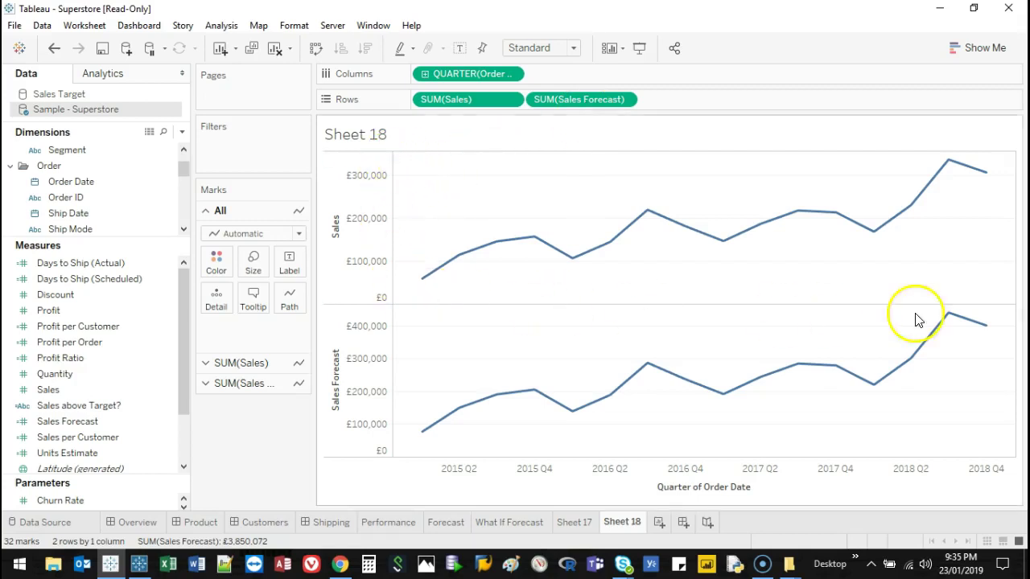
right_click(560, 99)
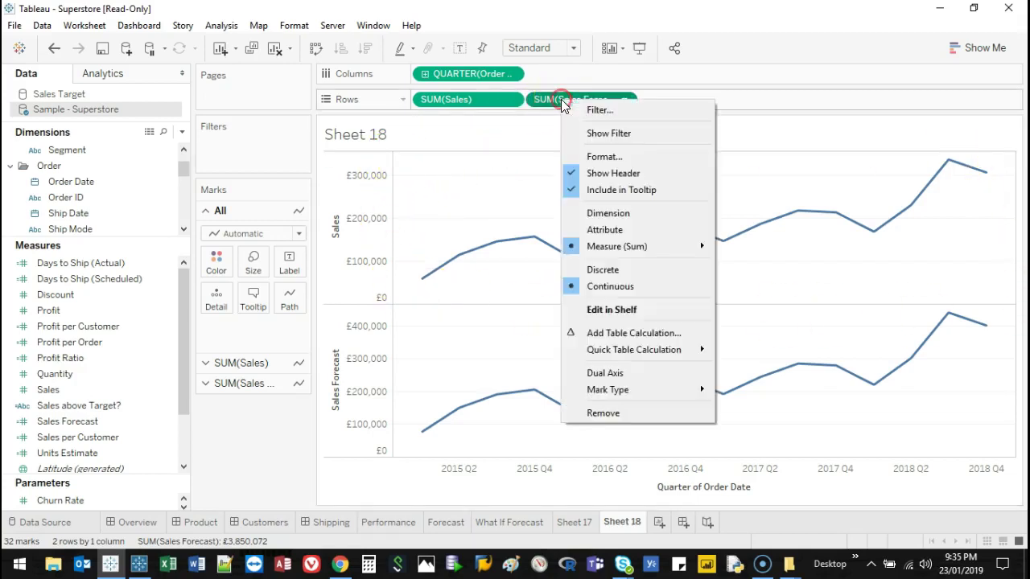
left_click(629, 372)
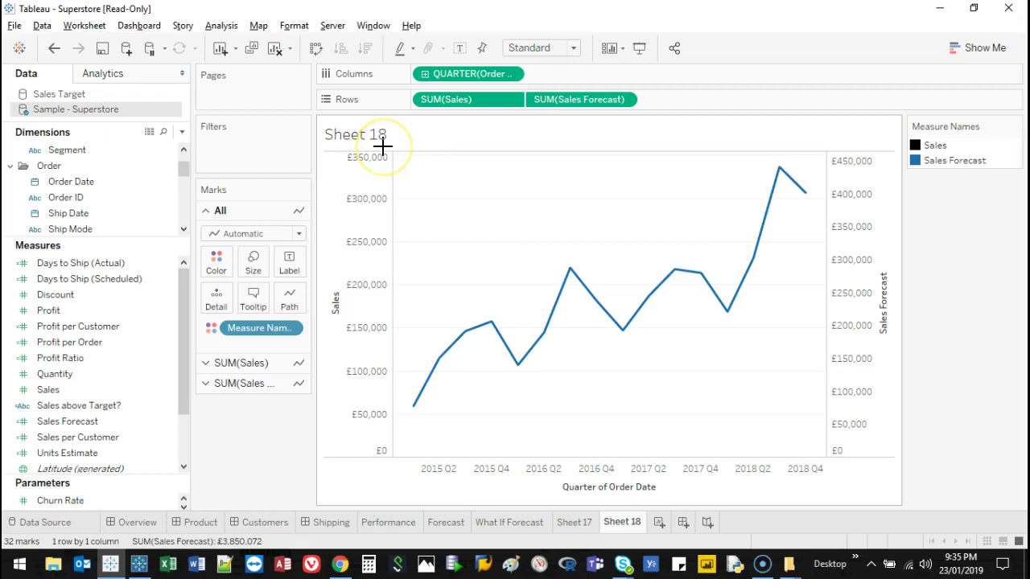
mouse_move(396, 147)
left_mouse_down()
mouse_move(372, 139)
mouse_move(334, 175)
mouse_move(333, 435)
mouse_move(358, 454)
mouse_move(401, 349)
mouse_move(397, 80)
left_mouse_up()
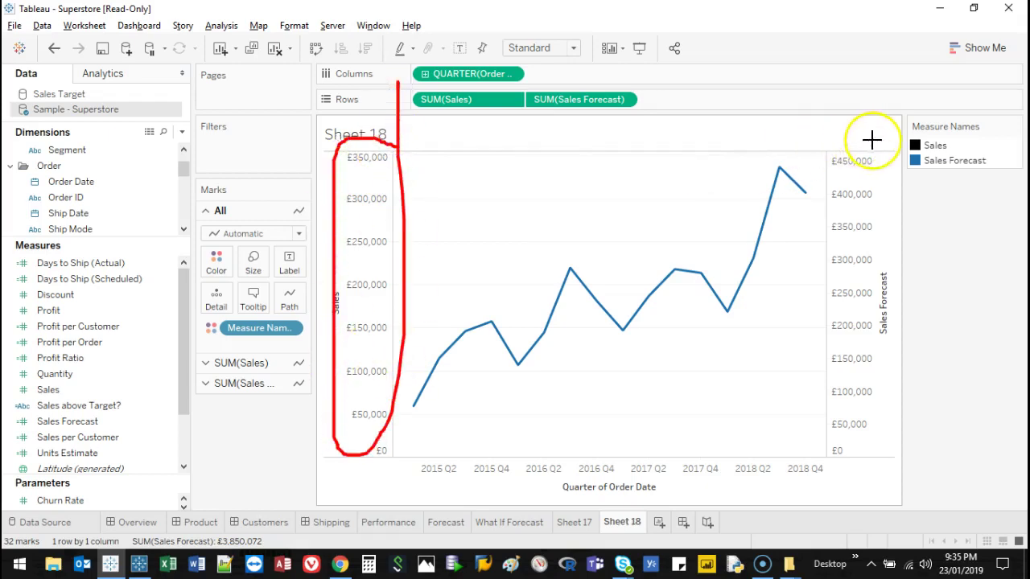
mouse_move(878, 139)
left_mouse_down()
mouse_move(805, 198)
mouse_move(845, 456)
mouse_move(886, 151)
left_mouse_up()
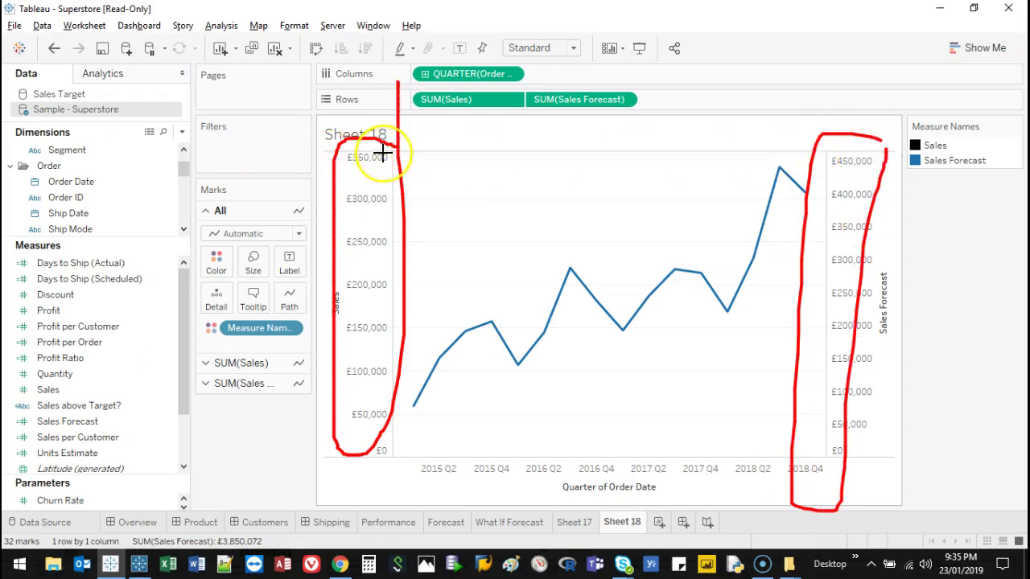
key("Escape")
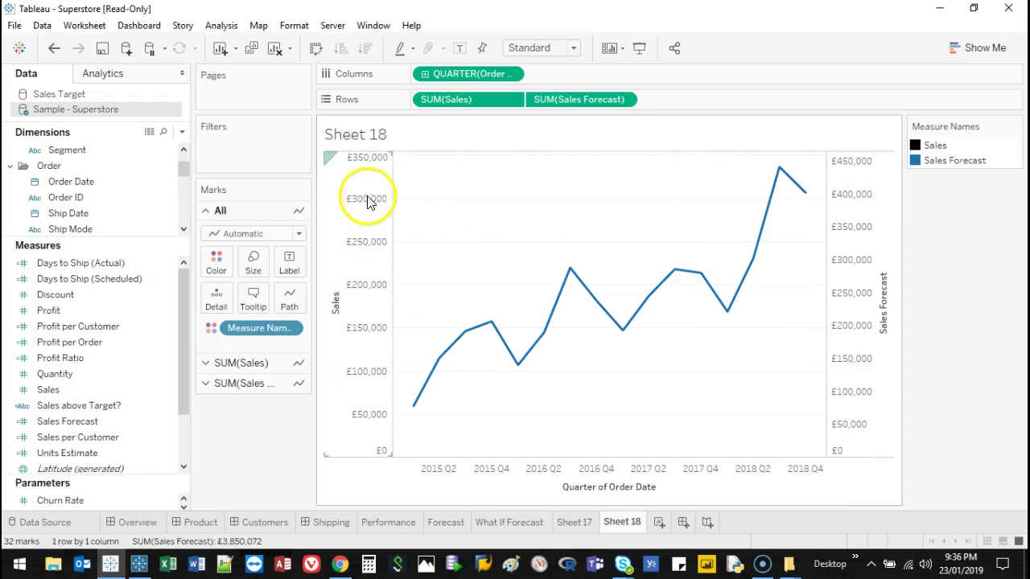
Step: Synchronize the Sales Forecast axis to the shared £0–£450,000 scale and select Sales Forecast in the legend
right_click(860, 183)
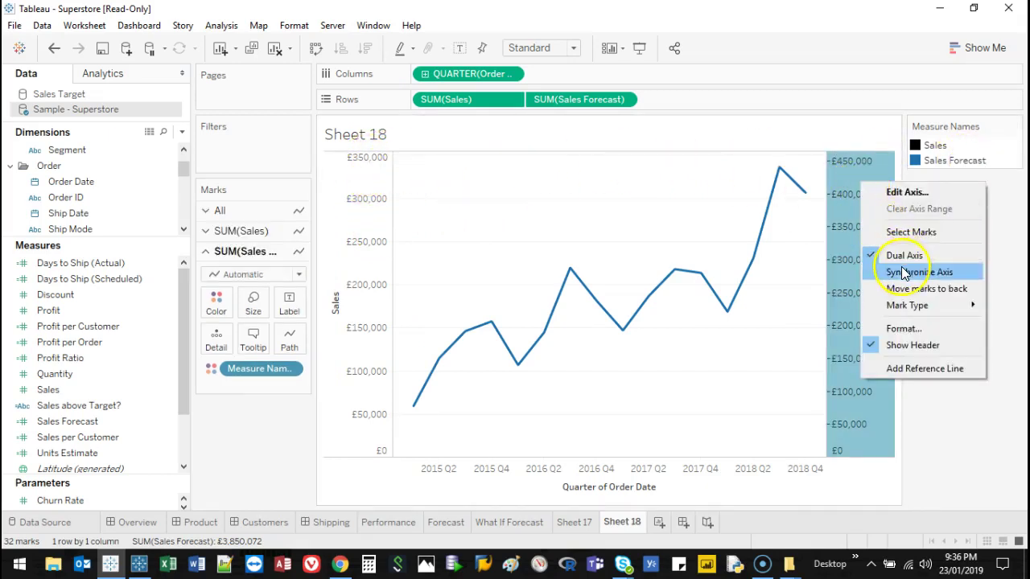
left_click(904, 273)
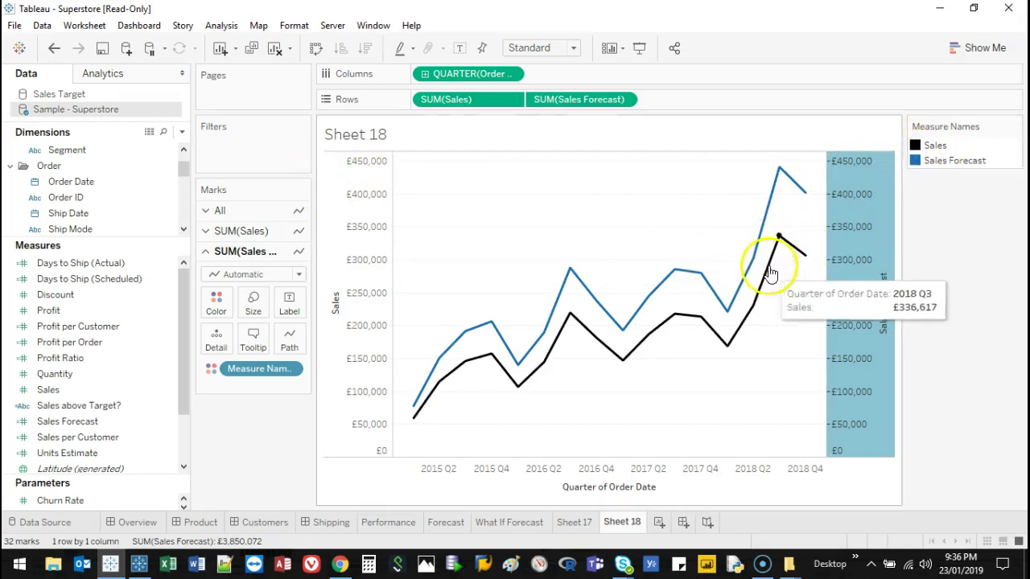
left_click(943, 161)
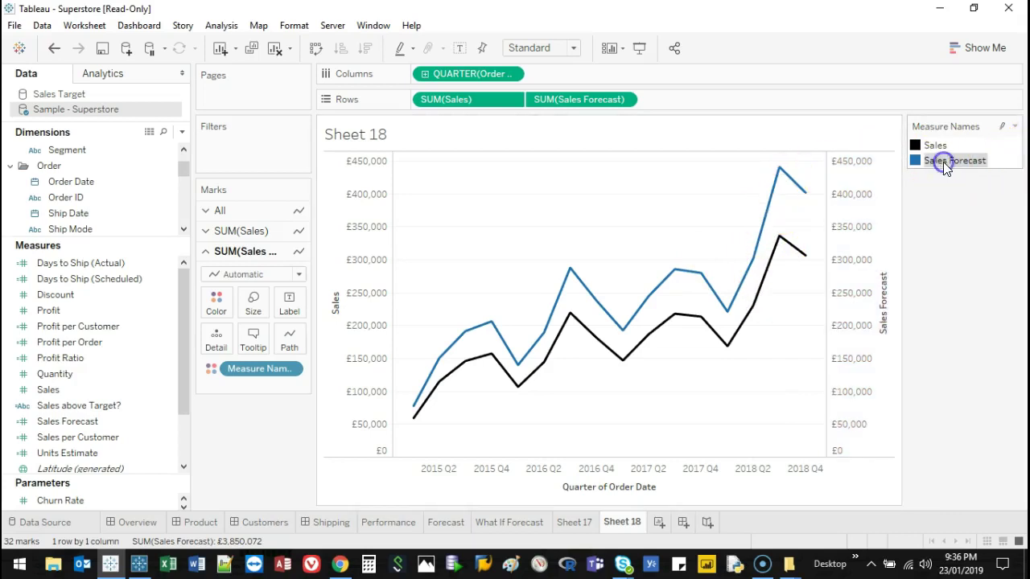
Step: In Edit Colors, set Sales to blue and Sales Forecast to red
double_click(943, 162)
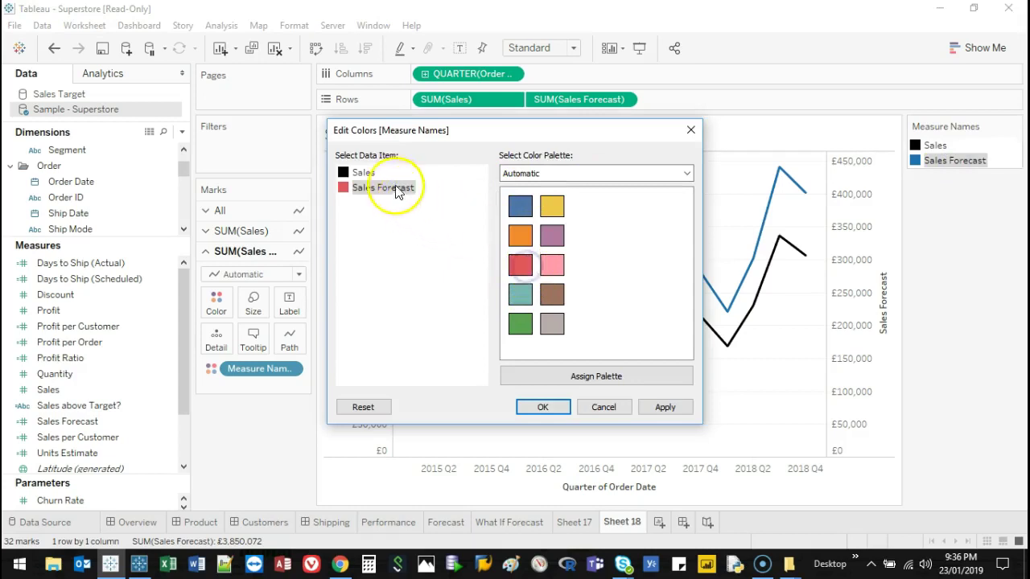
left_click(362, 172)
left_click(518, 207)
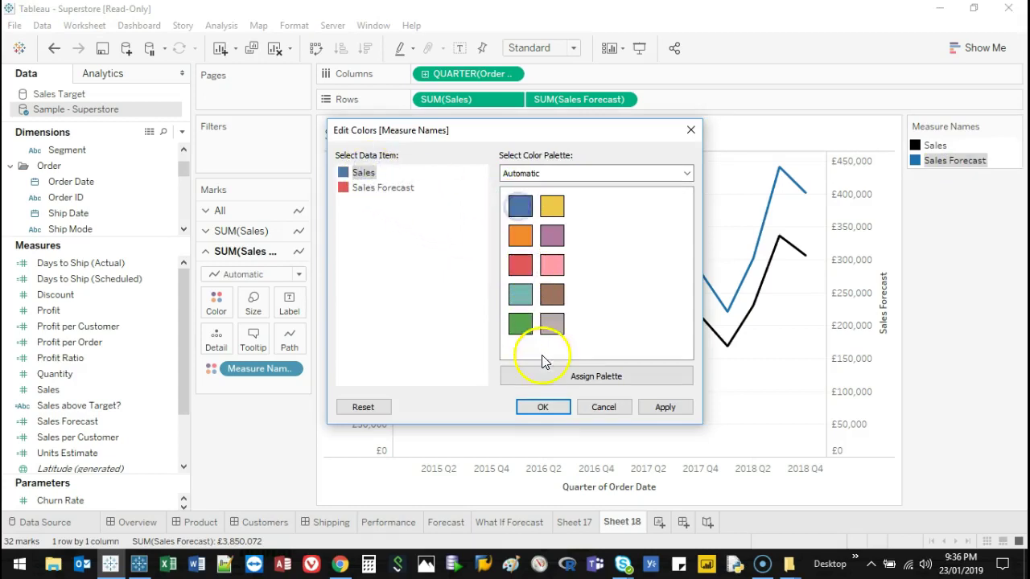
left_click(543, 408)
mouse_move(776, 175)
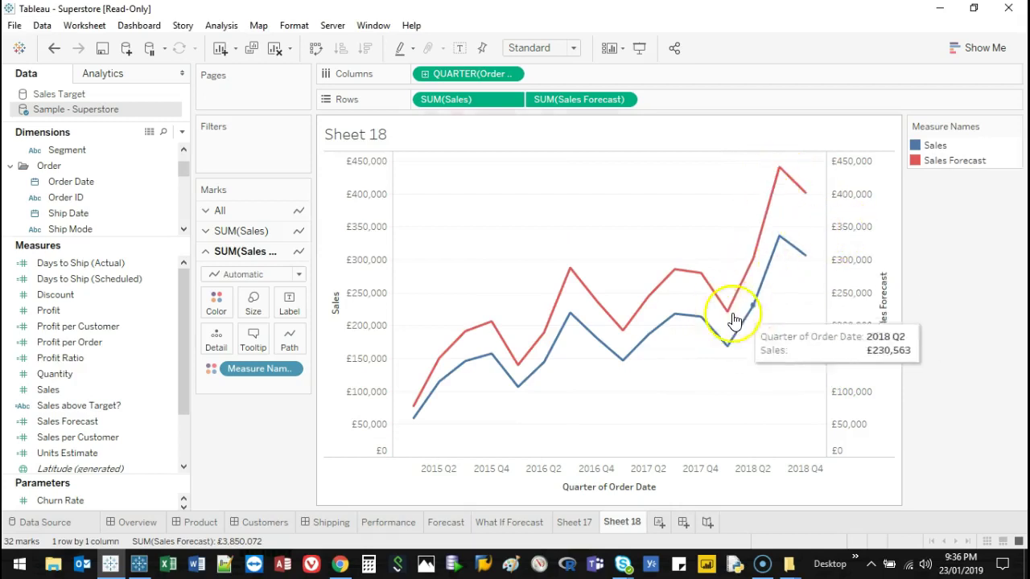
mouse_move(566, 339)
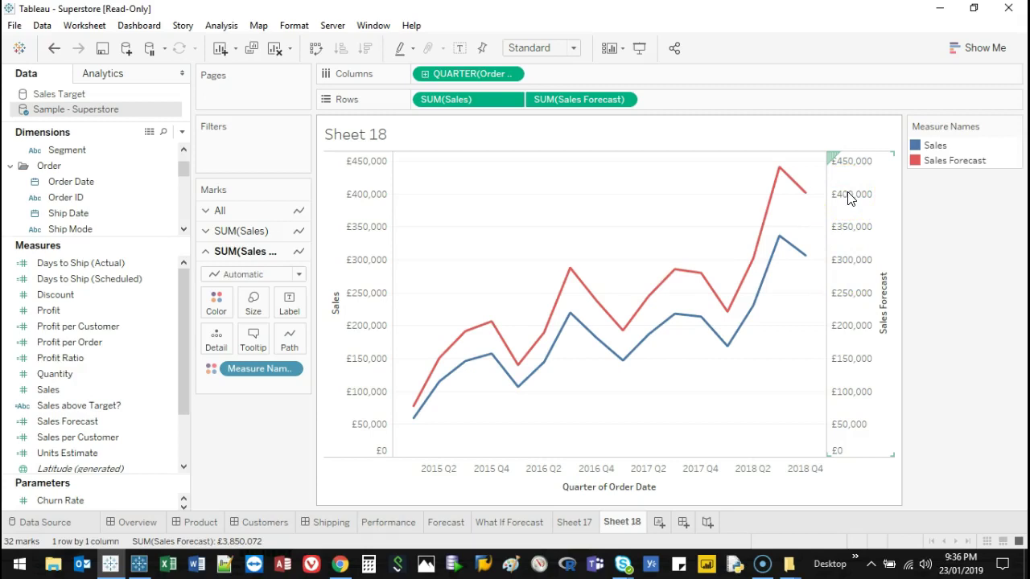
Step: Replace Sales Forecast with average Discount and overlay it on Sales as a dual axis
left_click_drag(850, 198, 272, 462)
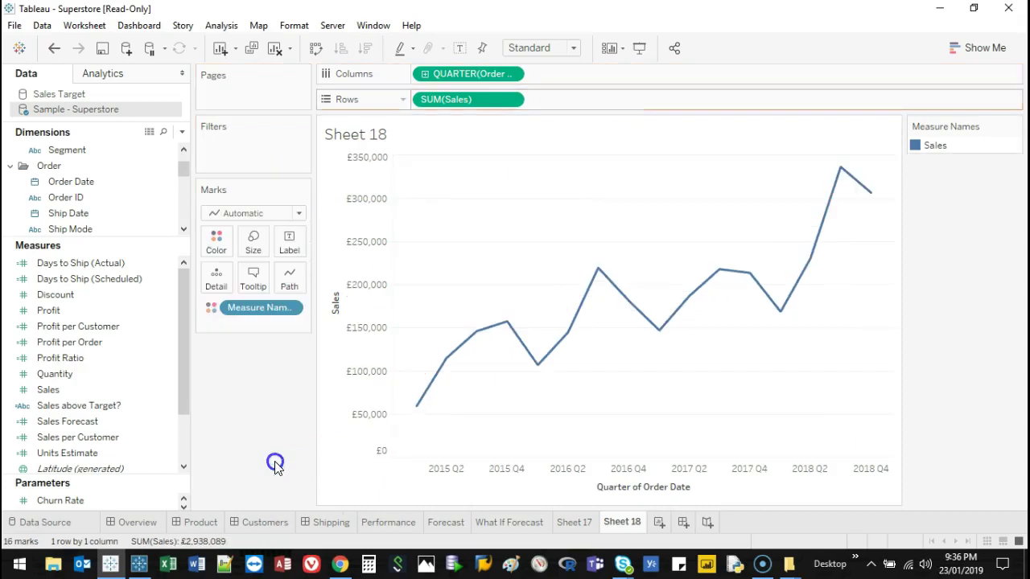
left_click_drag(44, 313, 568, 104)
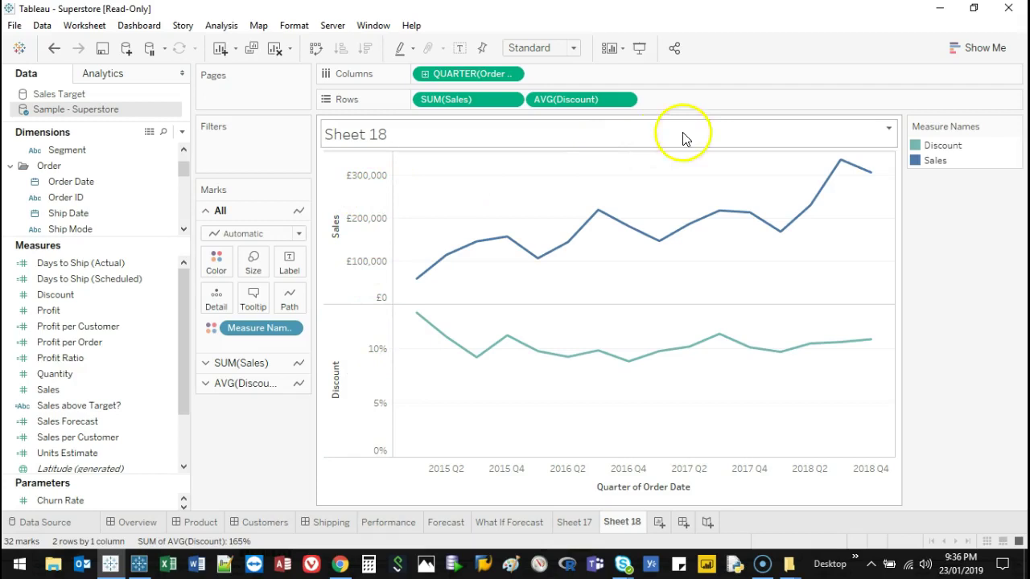
right_click(597, 103)
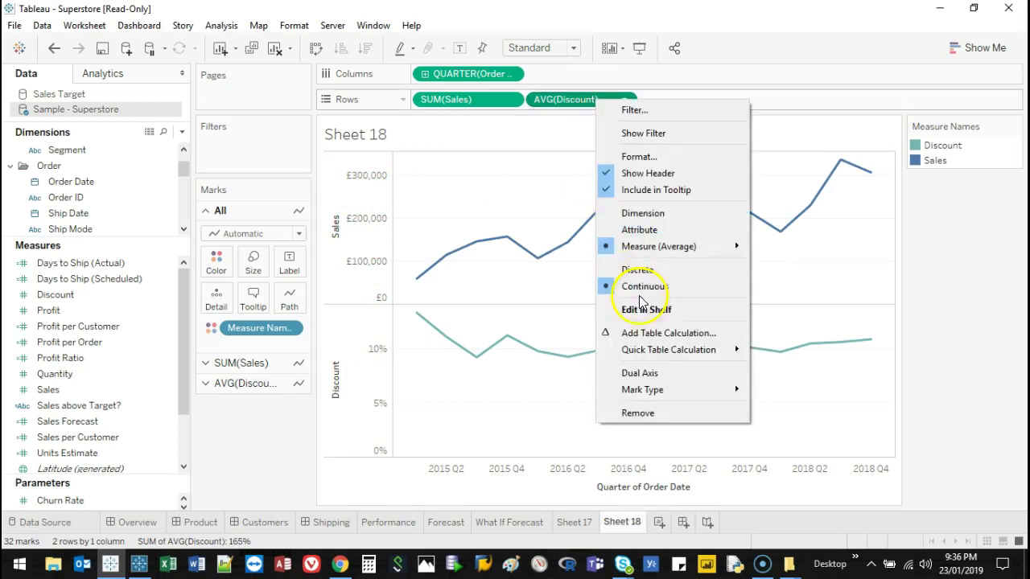
left_click(640, 372)
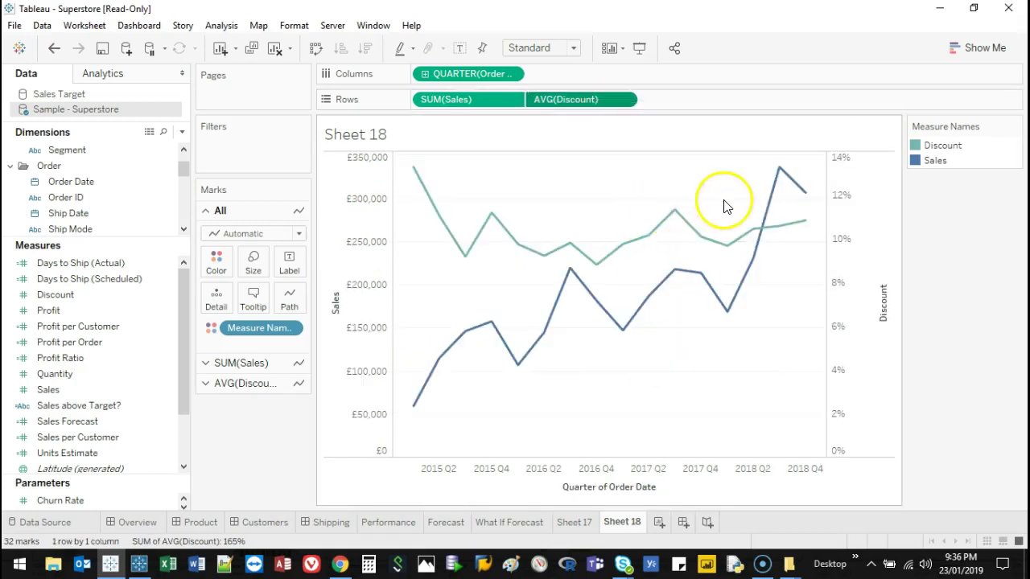
Step: Try synchronizing the Discount axis, then undo it to keep its own 0%–14% scale
right_click(856, 187)
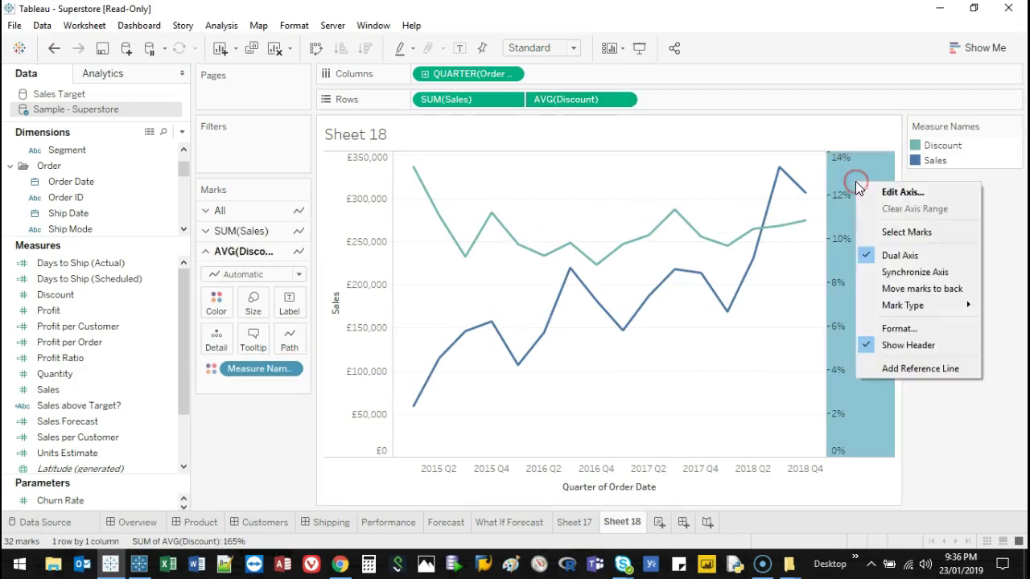
left_click(878, 272)
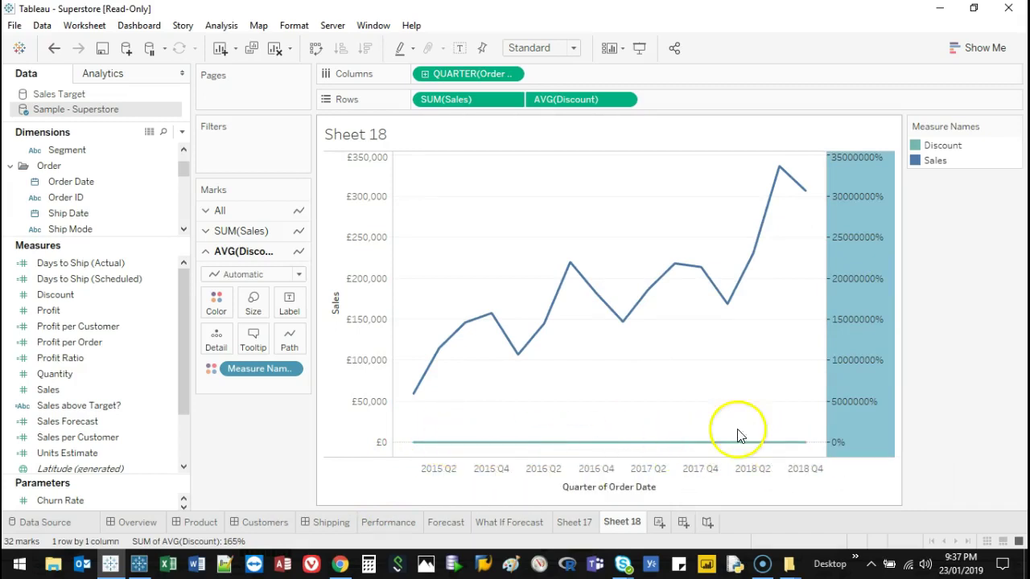
left_click(60, 49)
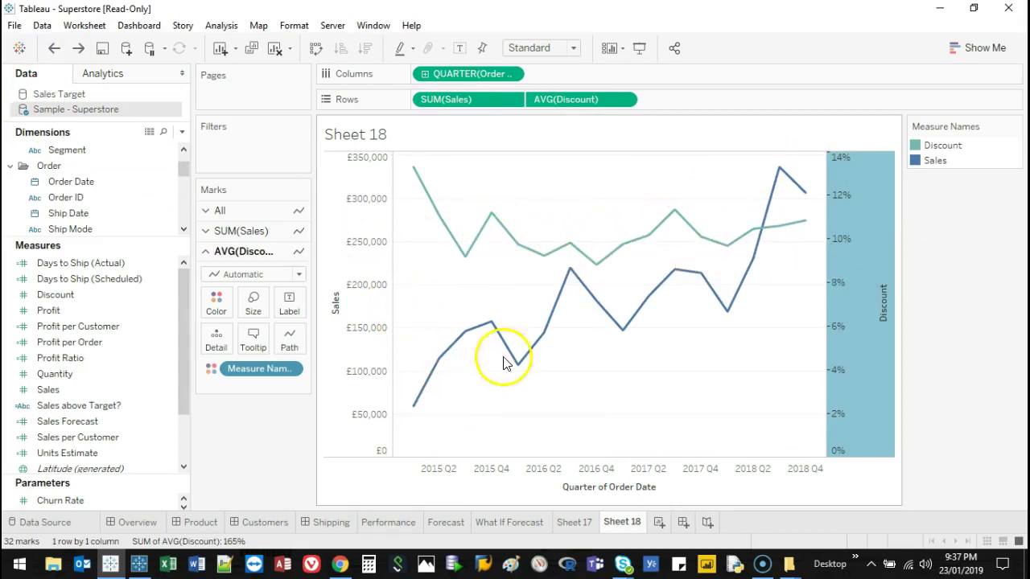
left_click(684, 361)
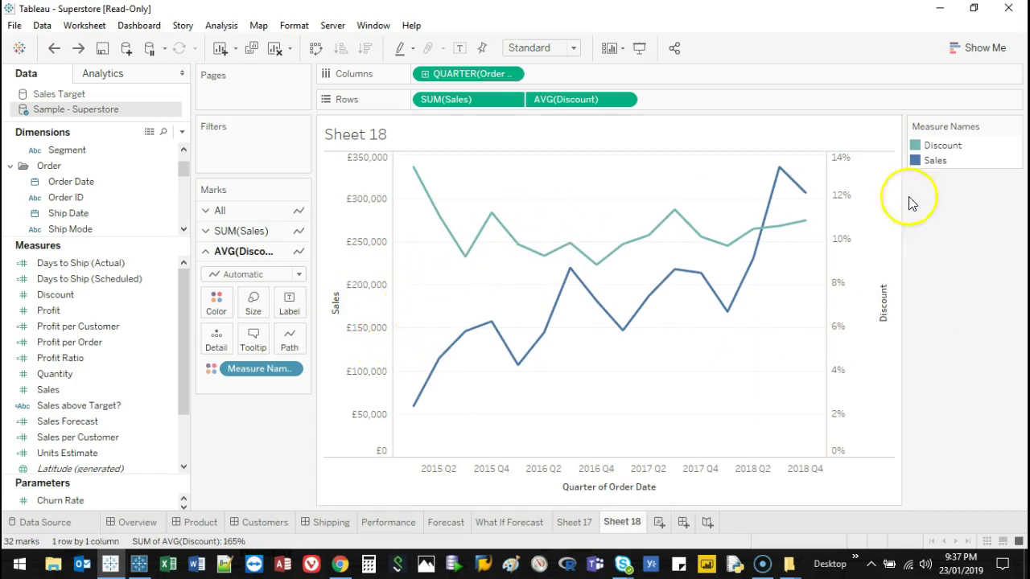
Step: Recolour the Sales line green and the Discount line orange in Edit Colors
double_click(1004, 151)
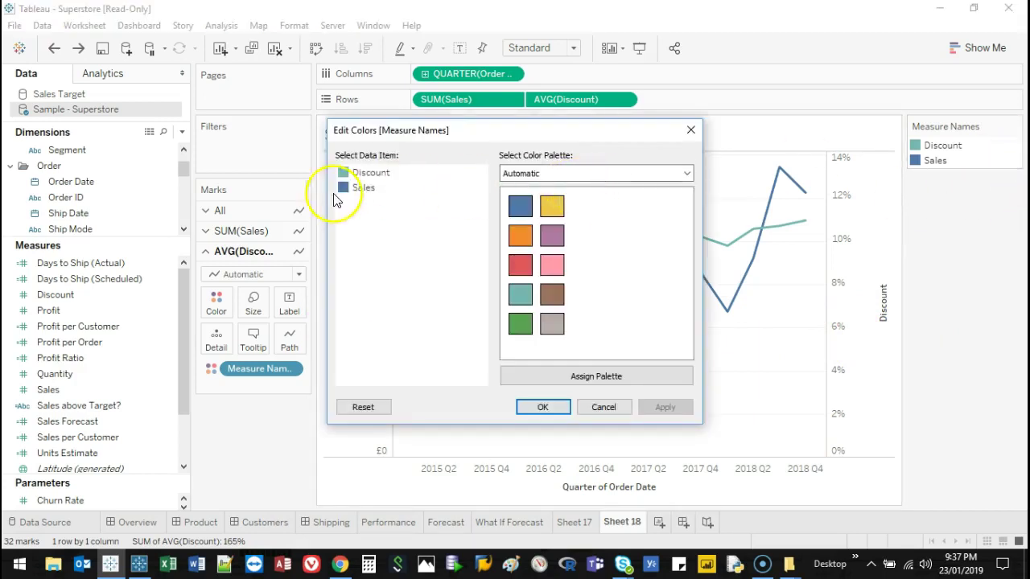
left_click(518, 323)
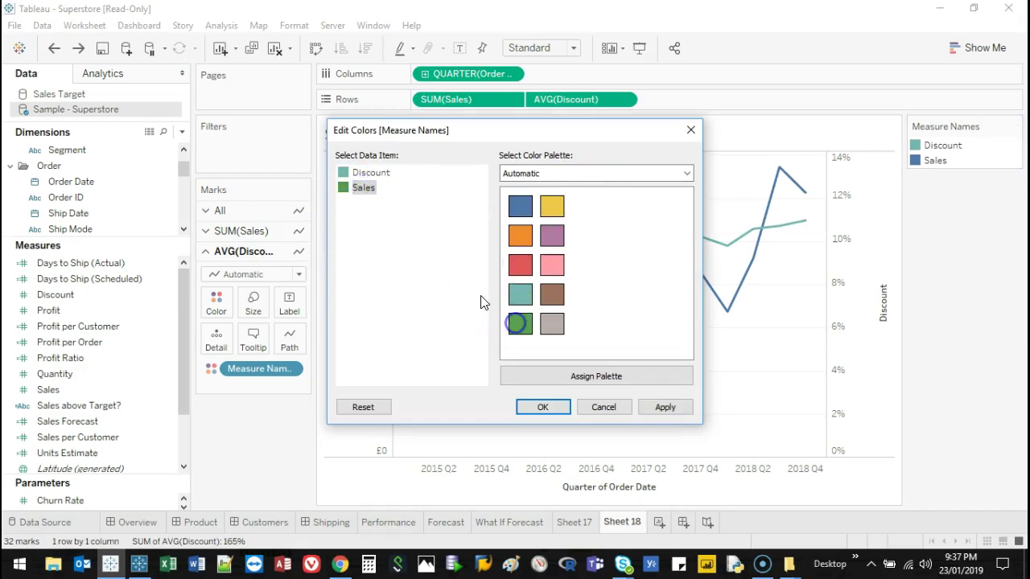
left_click(379, 173)
left_click(520, 235)
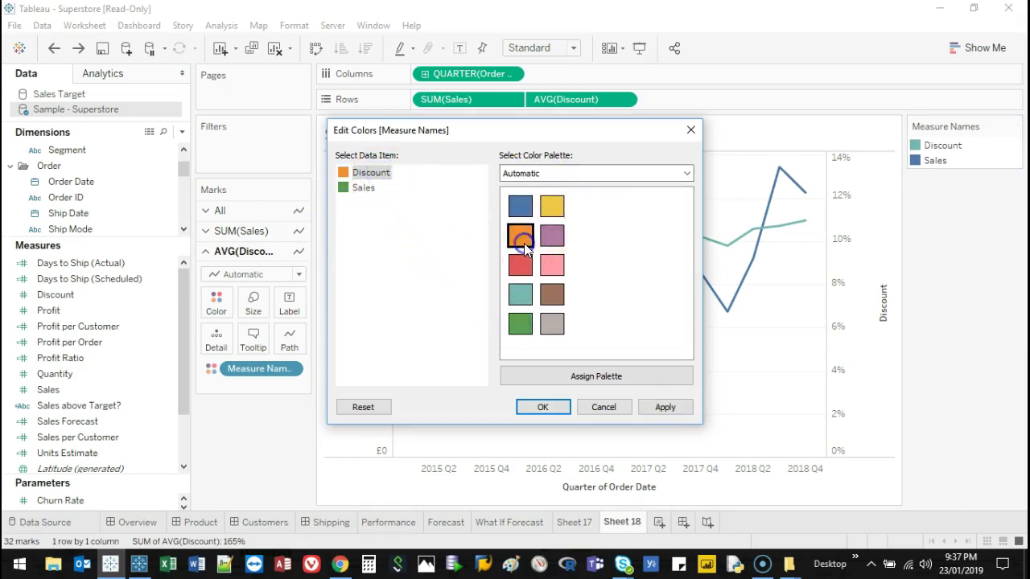
left_click(557, 406)
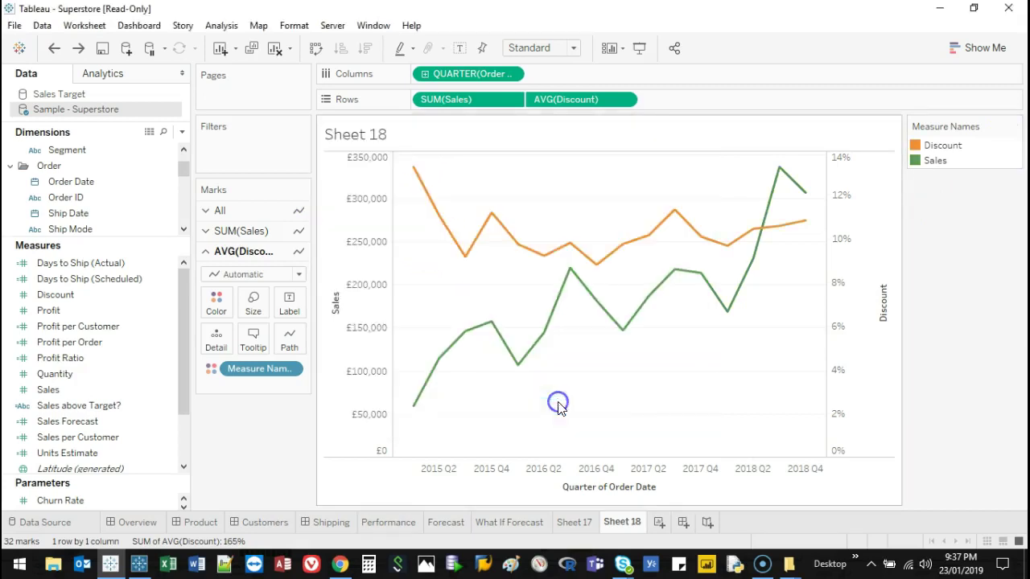
left_click(864, 255)
Step: Format the Discount axis labels in bold orange
right_click(864, 254)
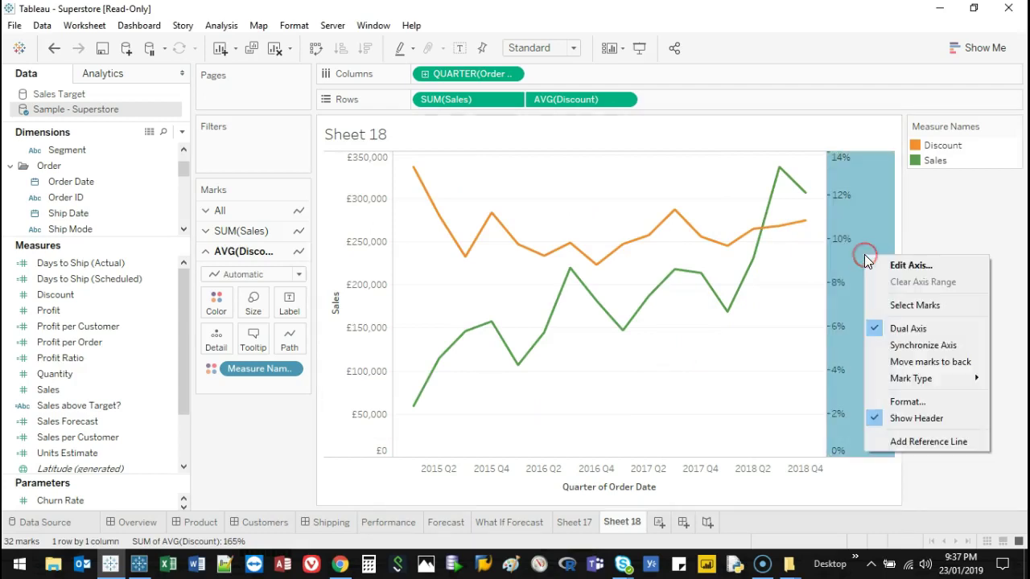
left_click(908, 400)
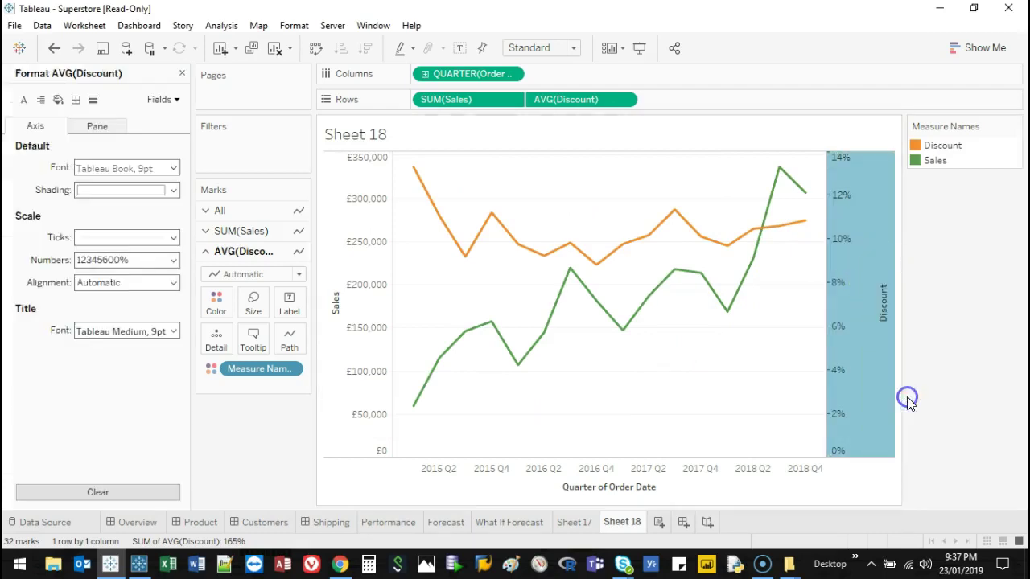
left_click(173, 168)
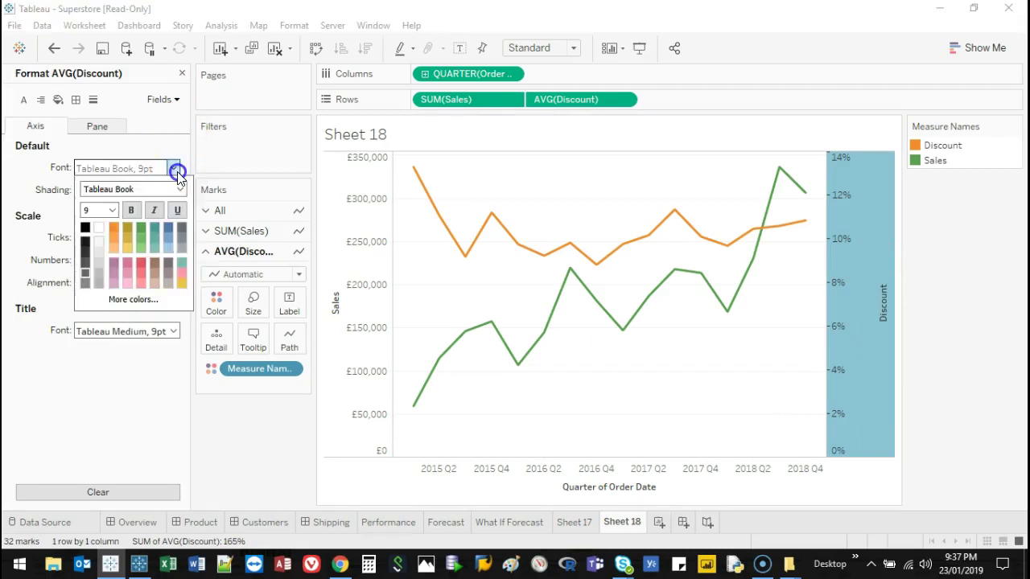
left_click(113, 229)
left_click(133, 211)
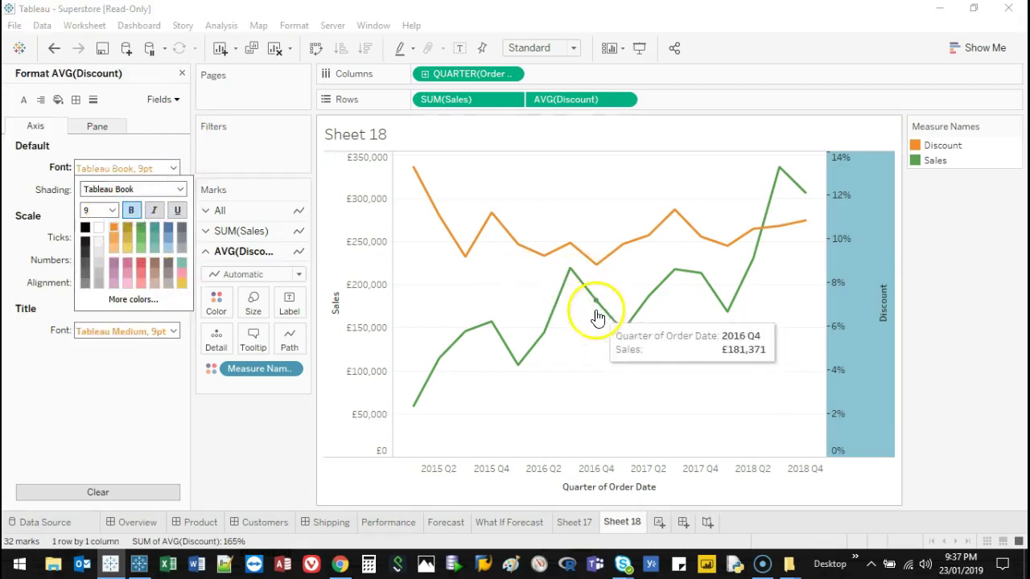
left_click(638, 379)
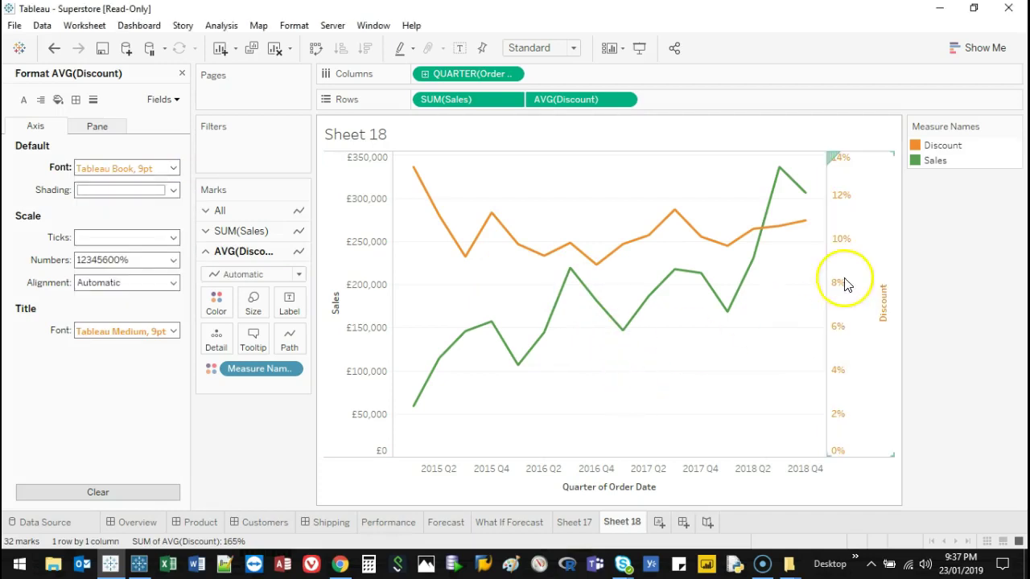
Step: Format the Sales axis labels in bold green
left_click(367, 243)
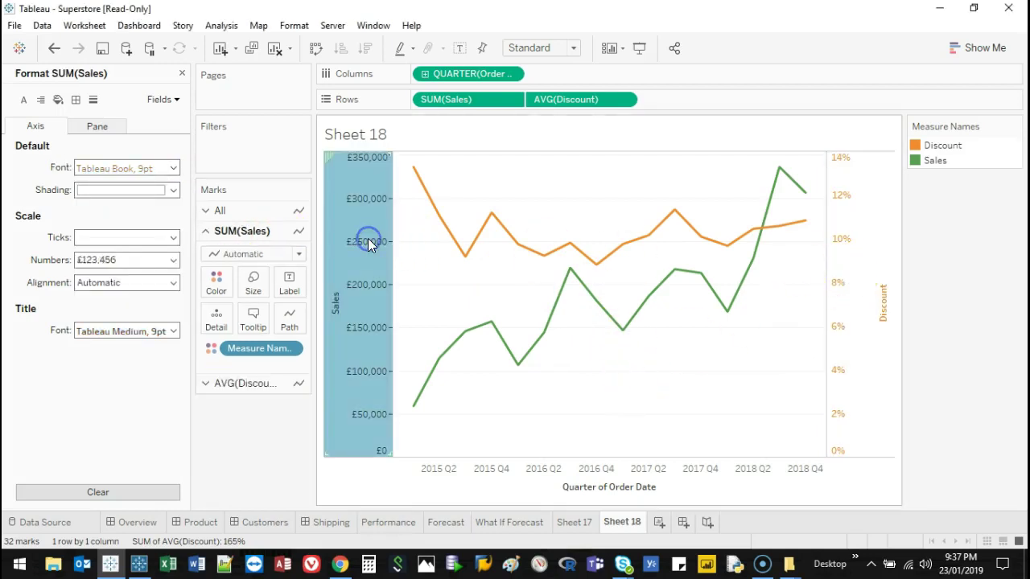
left_click(171, 163)
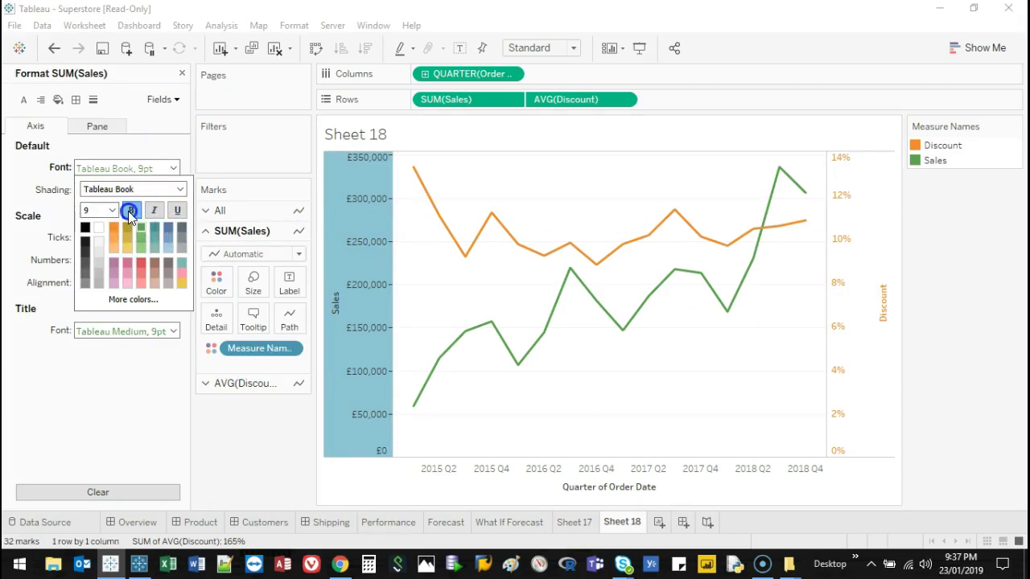
left_click(128, 211)
left_click(570, 430)
left_click_drag(570, 427, 564, 381)
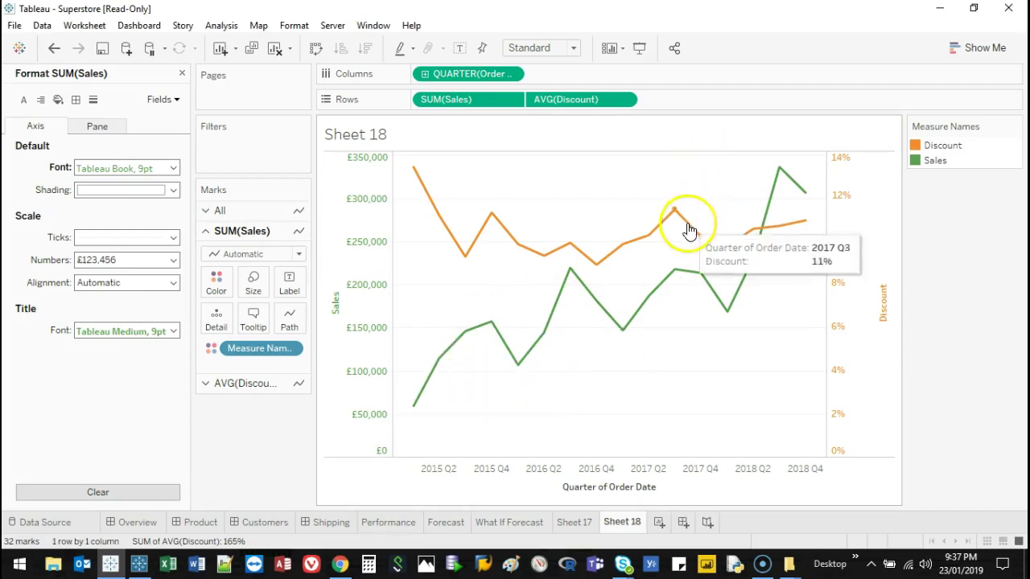
mouse_move(486, 243)
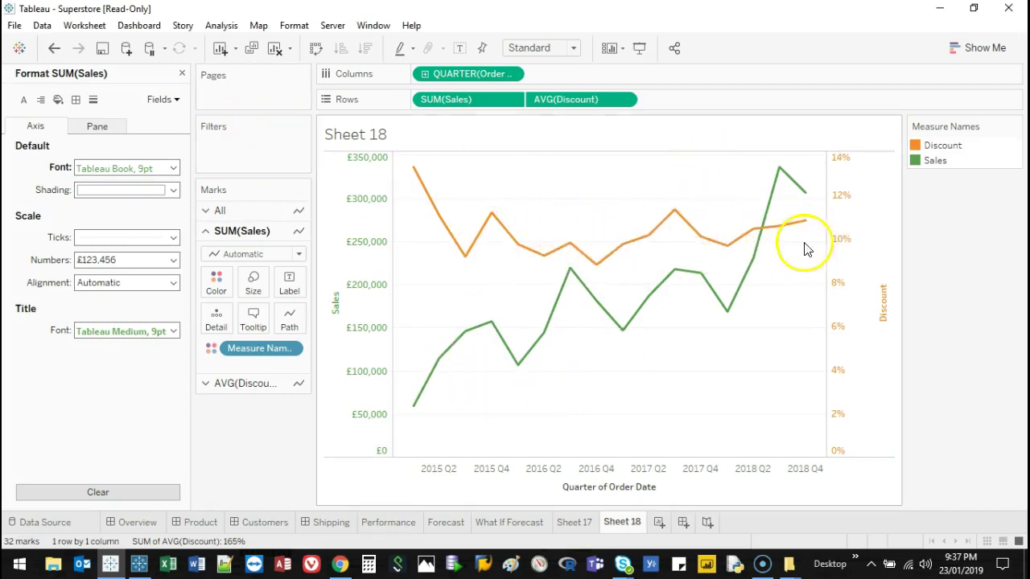